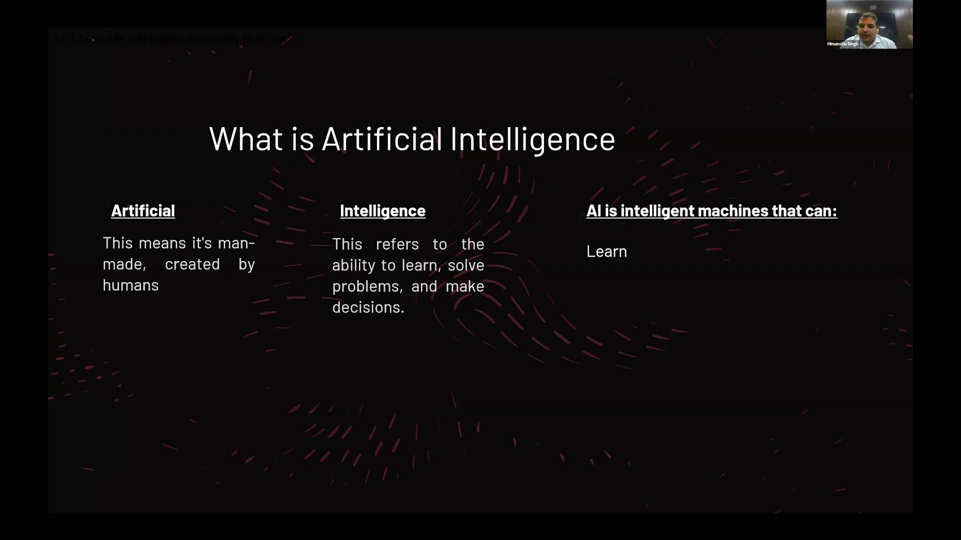
Advance the slides past Solve Problems to the Automating Repetitive Tasks timeline, revealing Data Entry through Accounting Entries.
{"action": "key", "text": "Right"}
{"action": "key", "text": "Right"}
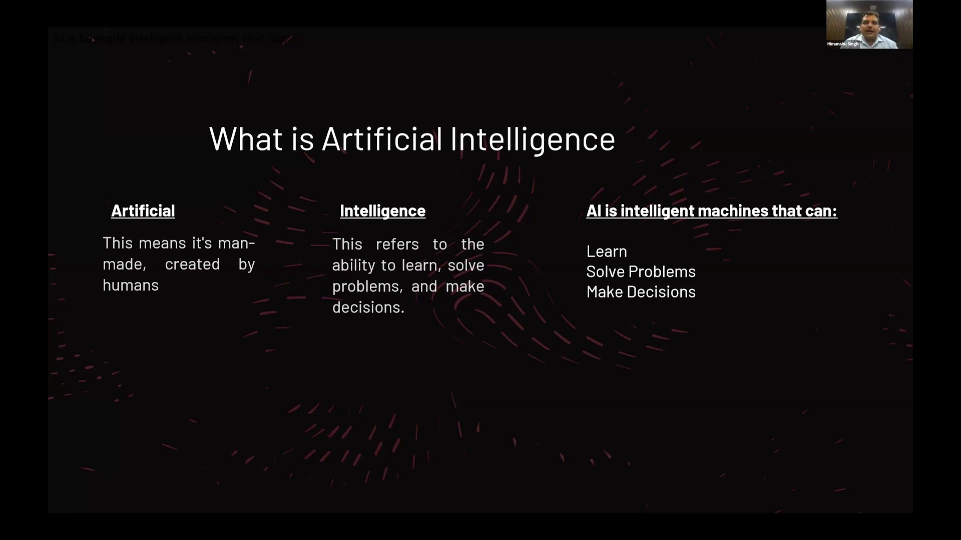
{"action": "key", "text": "Right"}
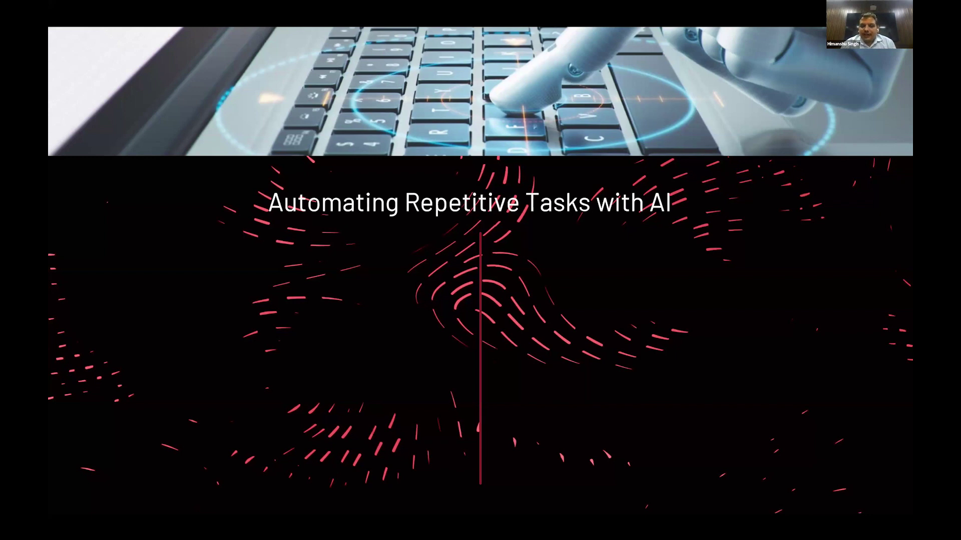
{"action": "key", "text": "Right"}
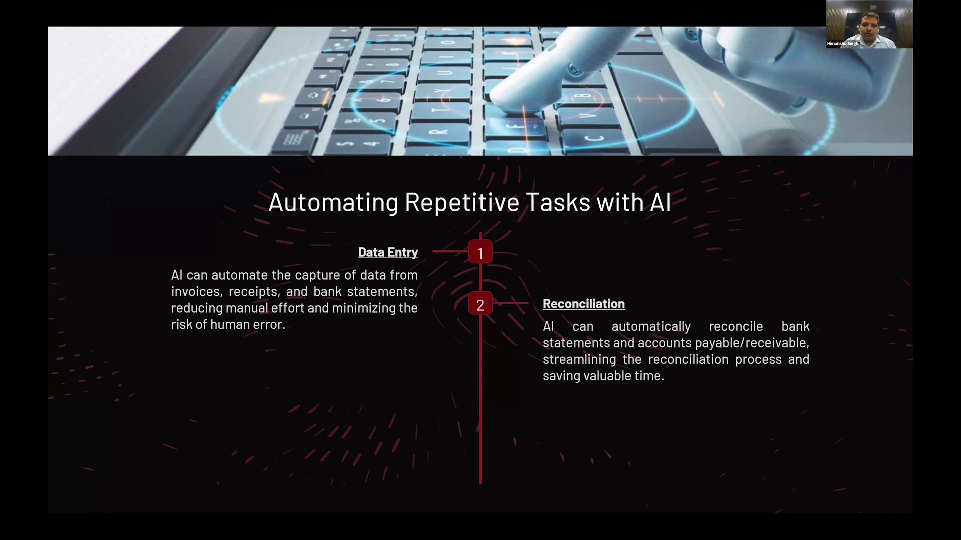
{"action": "key", "text": "Right"}
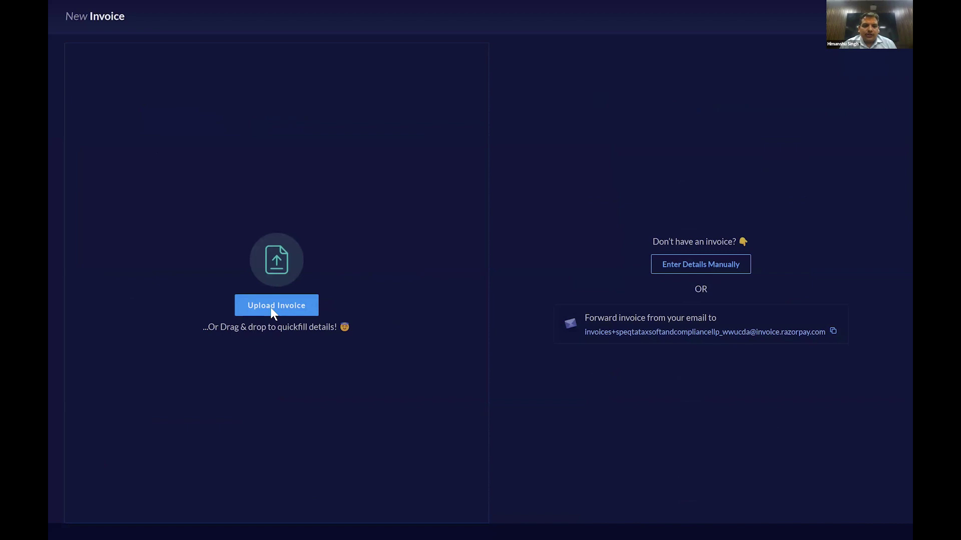
Upload the 'Invoice PDF' file as a new vendor invoice.
{"action": "left_click", "coordinate": [271, 307]}
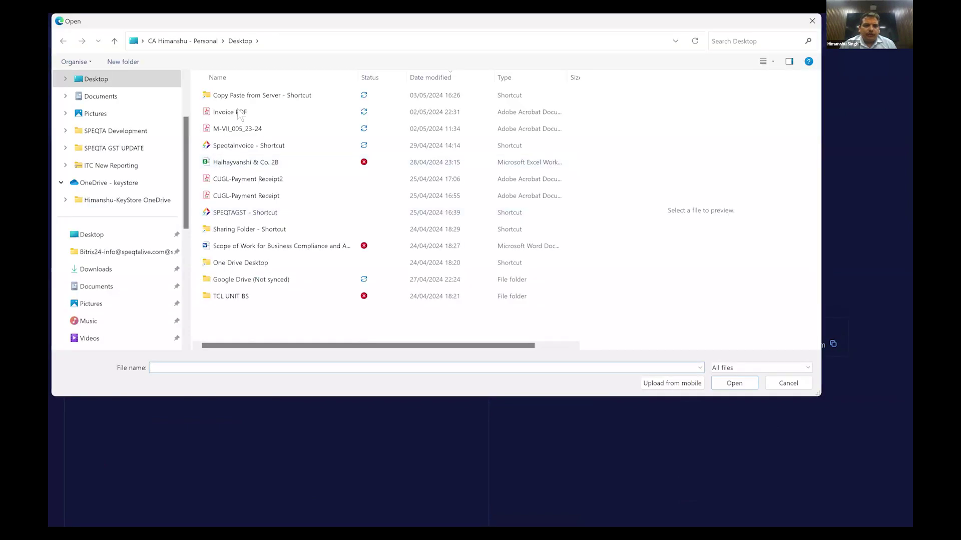
{"action": "left_click", "coordinate": [239, 113]}
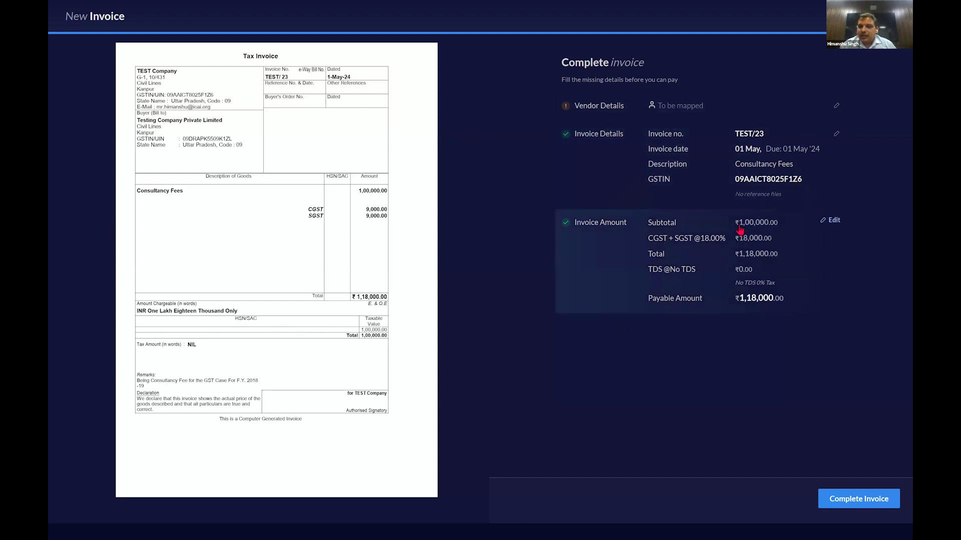
Add a 10% TDS deduction under section 194J to the invoice amount.
{"action": "left_click", "coordinate": [674, 271]}
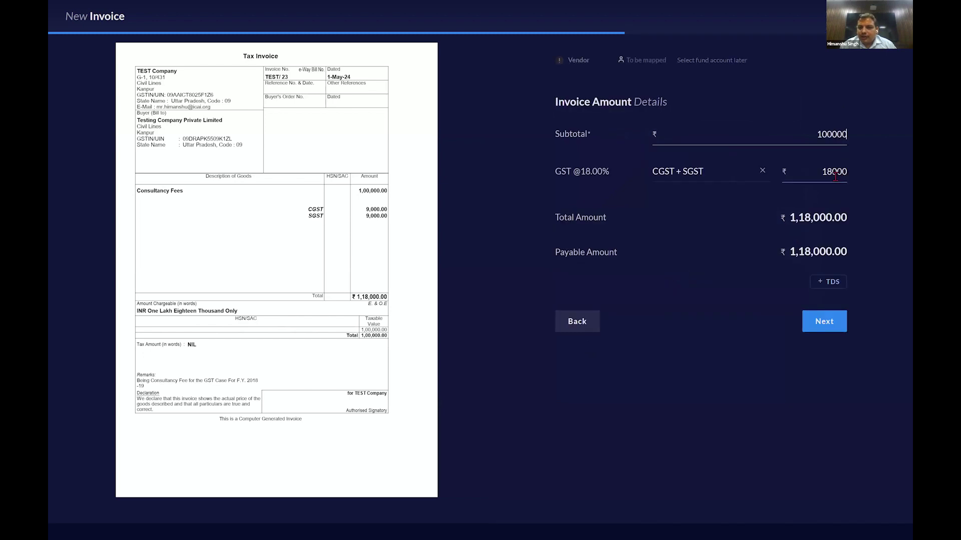
{"action": "left_click", "coordinate": [835, 282]}
{"action": "left_click", "coordinate": [719, 258]}
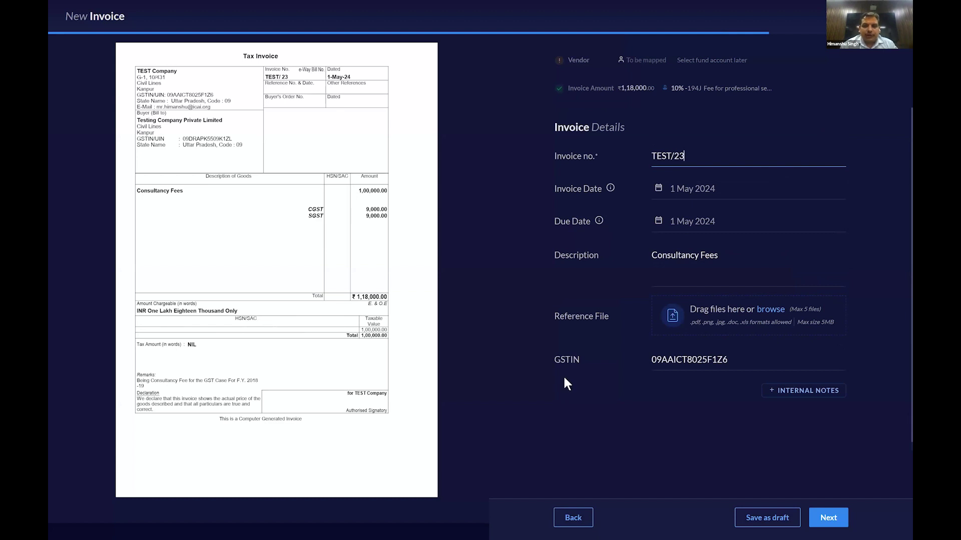
Abandon the new invoice and return to the vendor invoices list.
{"action": "left_click", "coordinate": [559, 517]}
{"action": "right_click", "coordinate": [494, 373]}
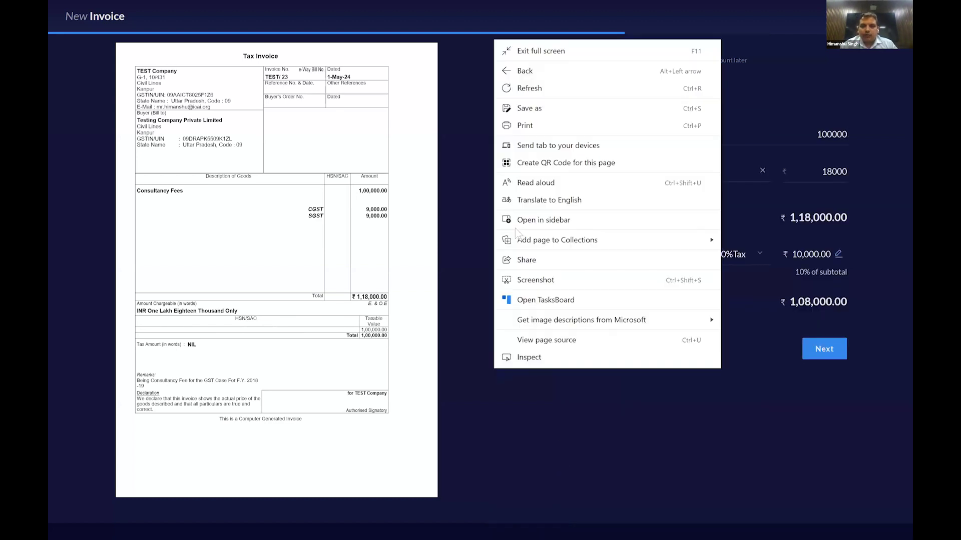
{"action": "left_click", "coordinate": [524, 71]}
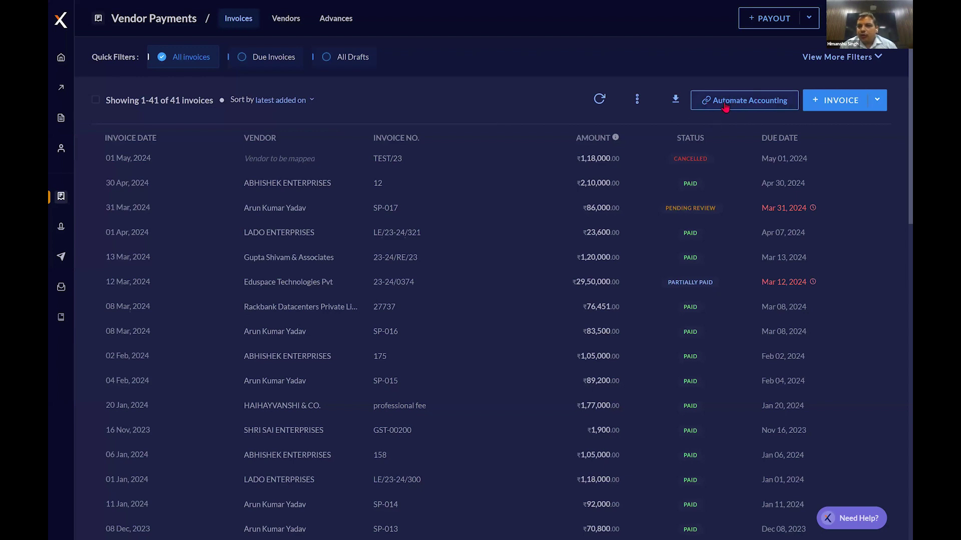
Choose Tally under Automate Accounting and opt to integrate it yourself.
{"action": "left_click", "coordinate": [723, 100]}
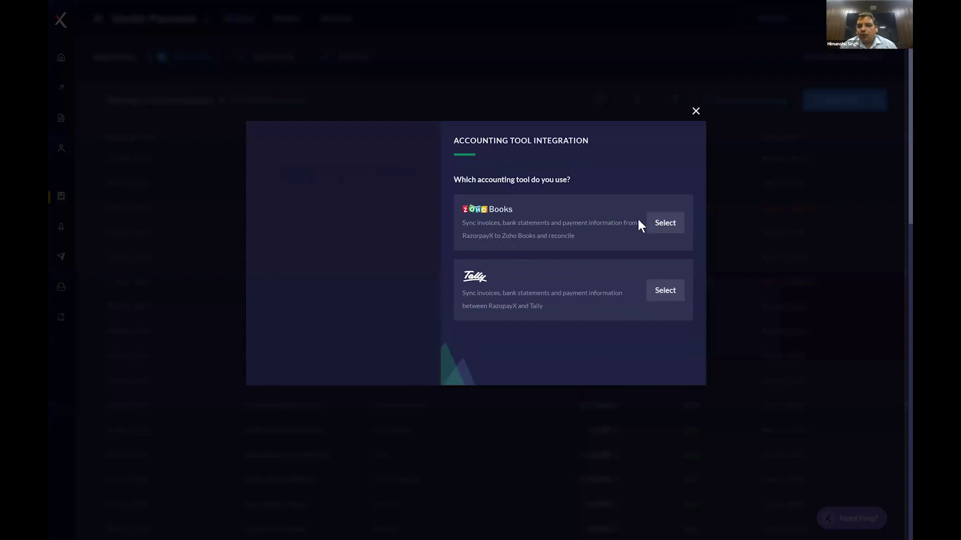
{"action": "left_click", "coordinate": [661, 293]}
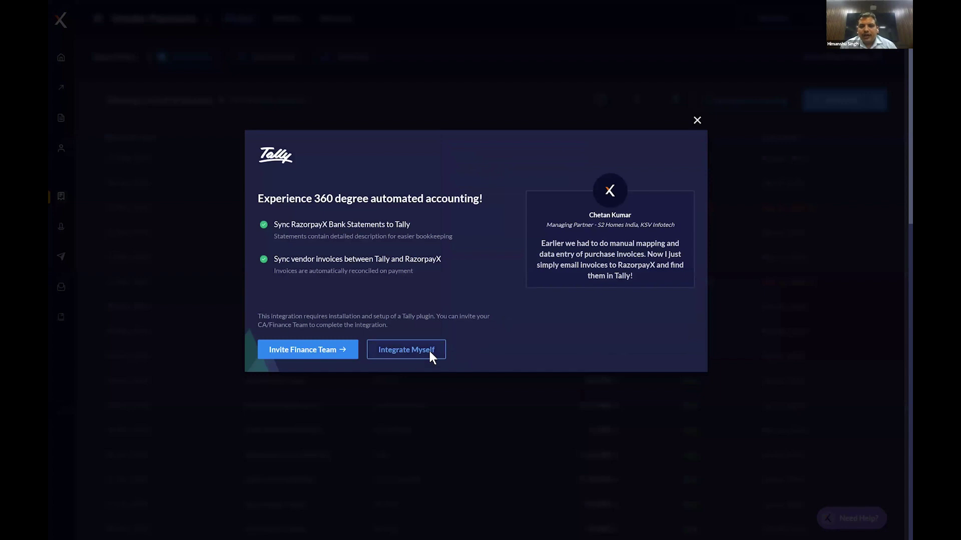
{"action": "left_click", "coordinate": [430, 353]}
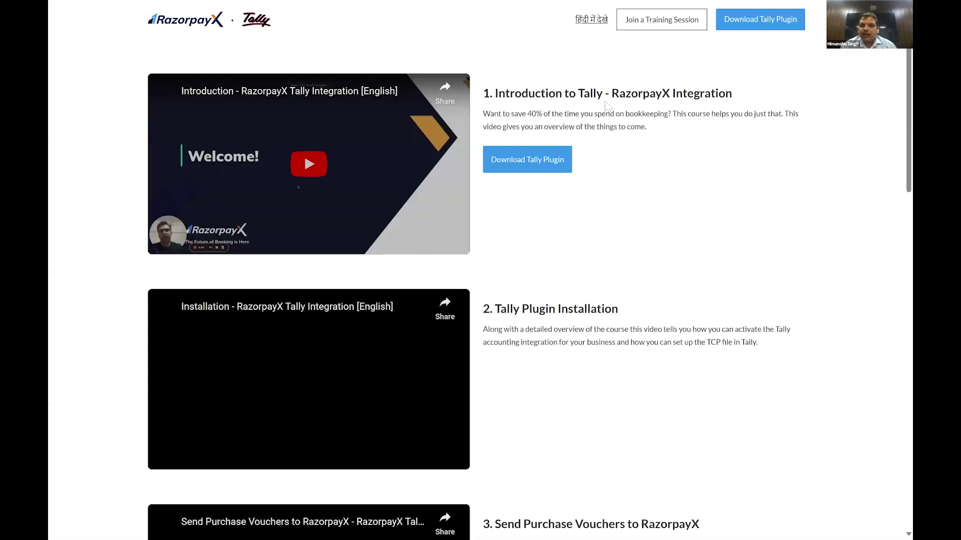
{"action": "scroll", "coordinate": [567, 286], "scroll_direction": "down", "scroll_amount": 1}
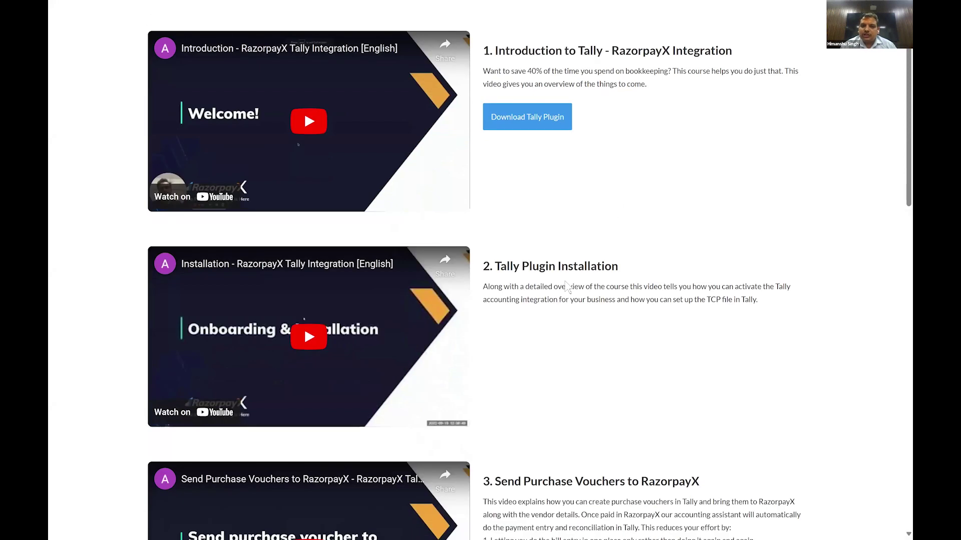
{"action": "scroll", "coordinate": [567, 286], "scroll_direction": "down", "scroll_amount": 3}
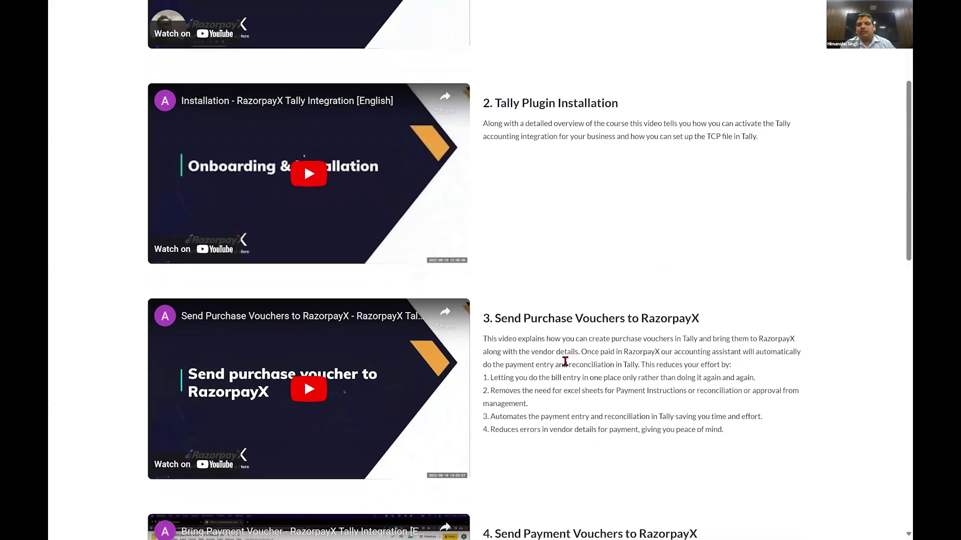
{"action": "scroll", "coordinate": [566, 364], "scroll_direction": "down", "scroll_amount": 1}
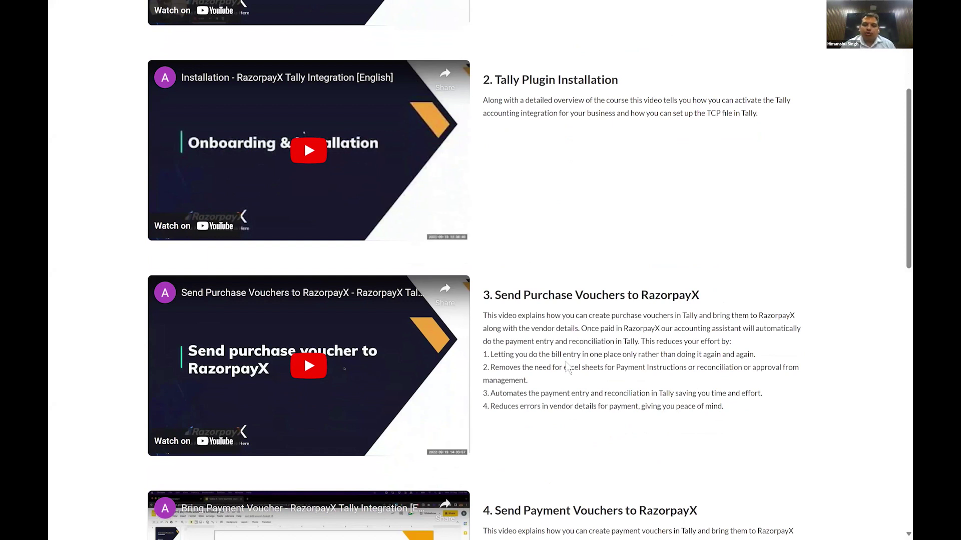
{"action": "scroll", "coordinate": [567, 368], "scroll_direction": "down", "scroll_amount": 6}
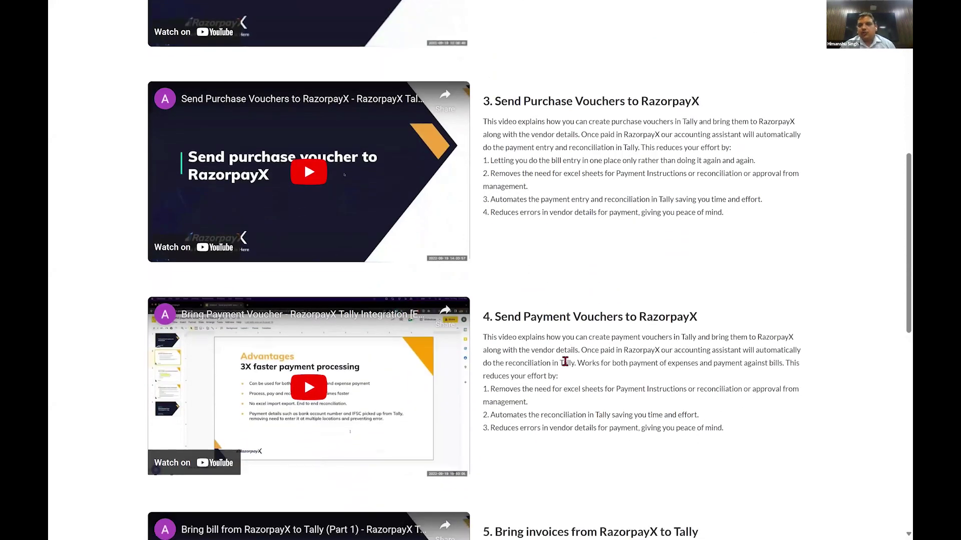
{"action": "scroll", "coordinate": [645, 199], "scroll_direction": "down", "scroll_amount": 2}
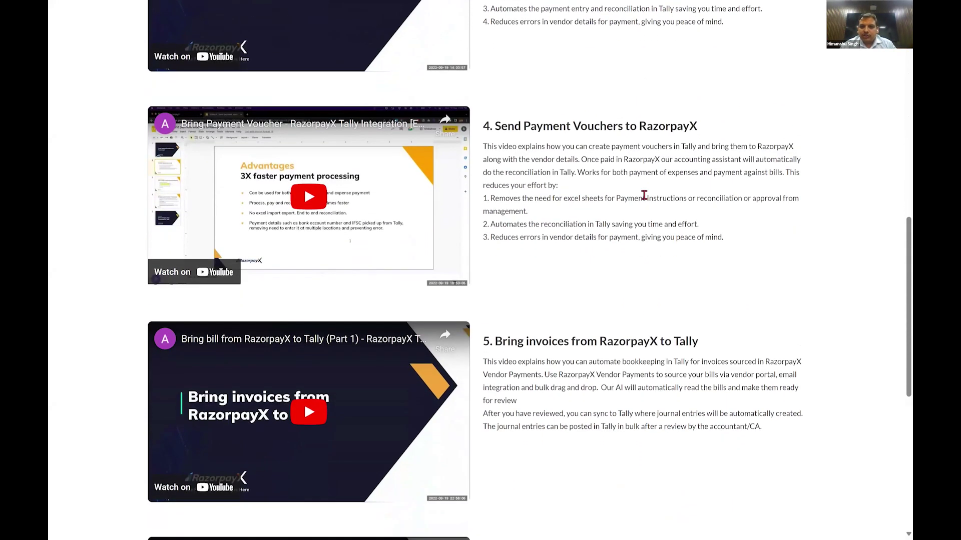
{"action": "scroll", "coordinate": [645, 196], "scroll_direction": "up", "scroll_amount": 10}
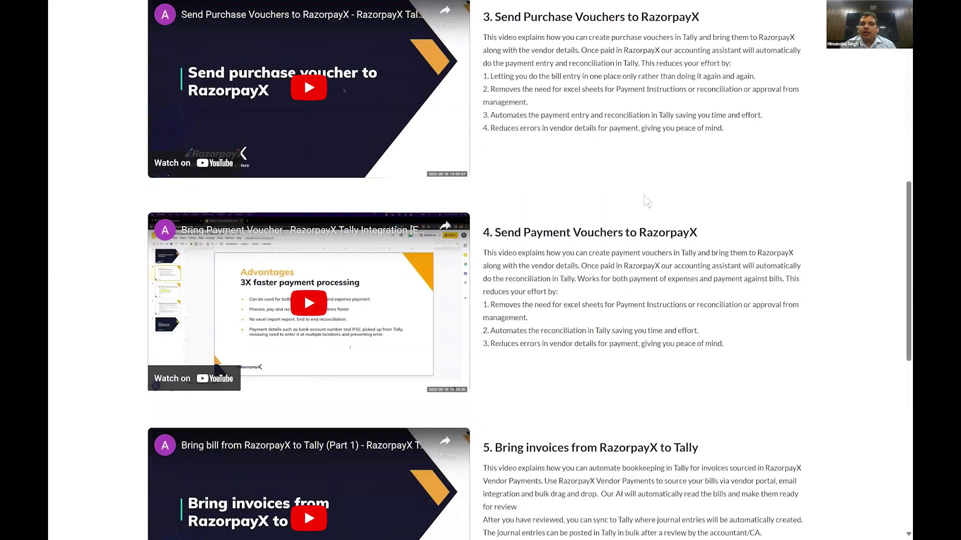
{"action": "scroll", "coordinate": [645, 199], "scroll_direction": "up", "scroll_amount": 3}
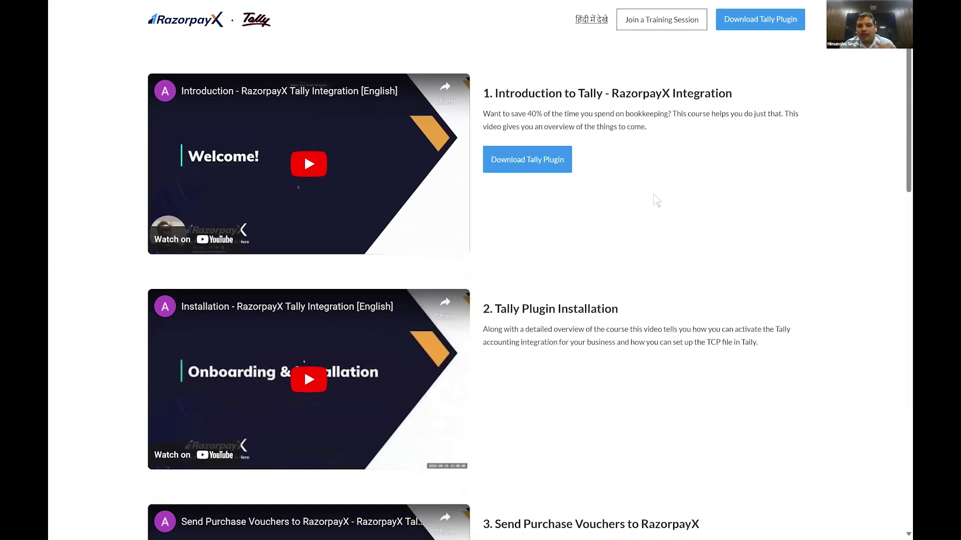
{"action": "right_click", "coordinate": [654, 198]}
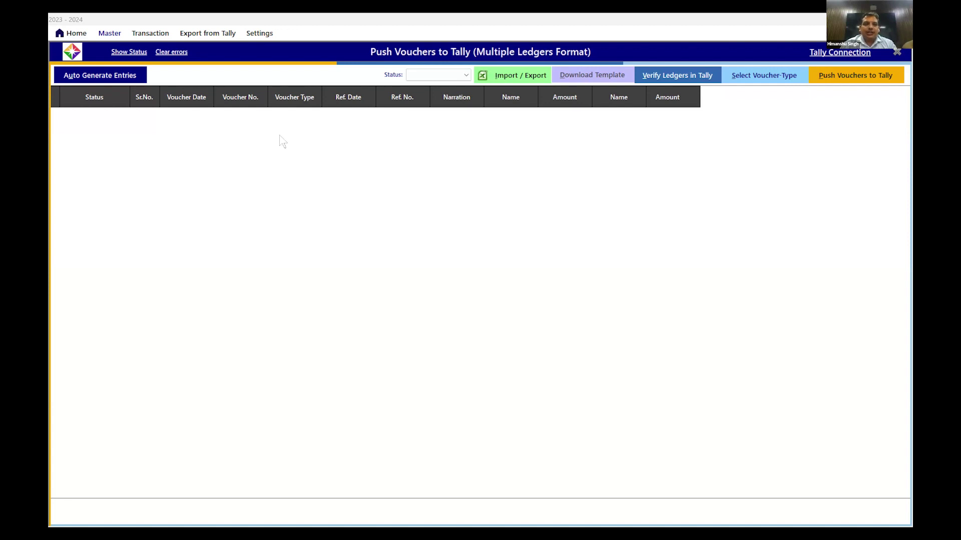
Set up auto-generated entries from April 2023 to March 2024, posted monthly.
{"action": "left_click", "coordinate": [82, 83]}
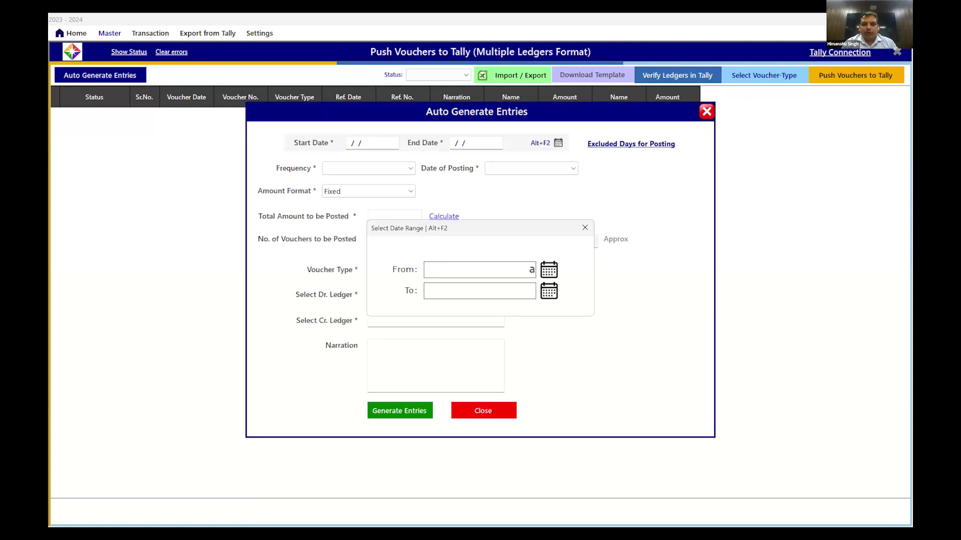
{"action": "type", "text": "a23"}
{"action": "key", "text": "Return"}
{"action": "type", "text": "m24"}
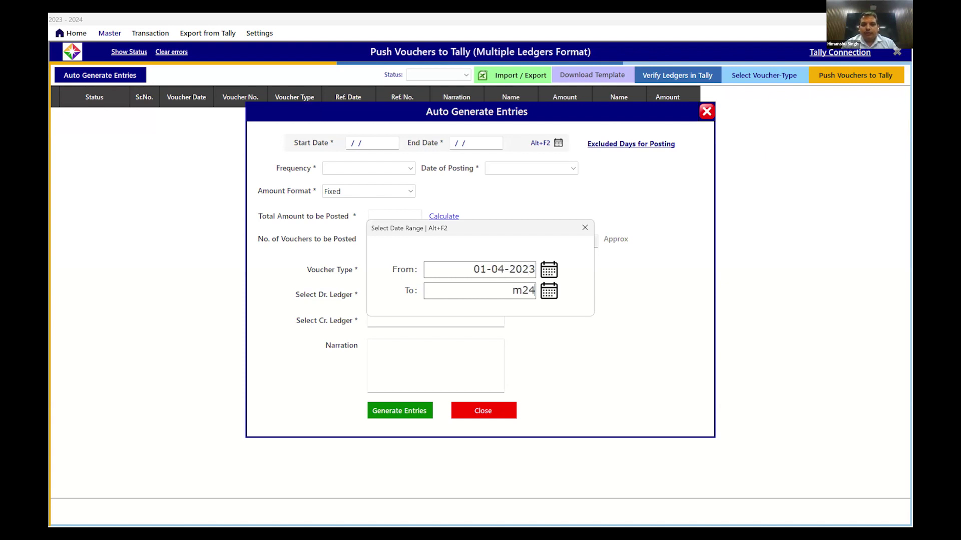
{"action": "key", "text": "Return"}
{"action": "key", "text": "Down"}
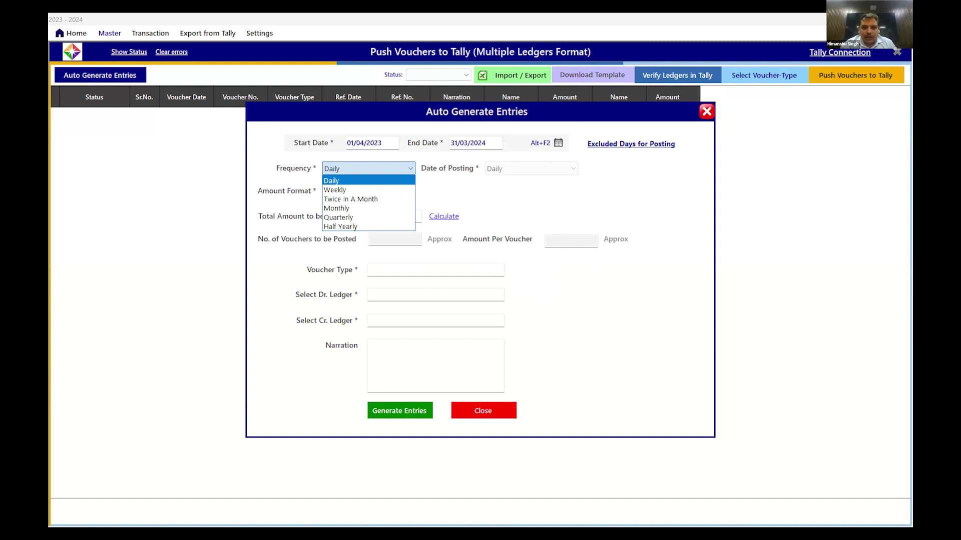
{"action": "key", "text": "Down"}
{"action": "key", "text": "Down"}
{"action": "key", "text": "Down"}
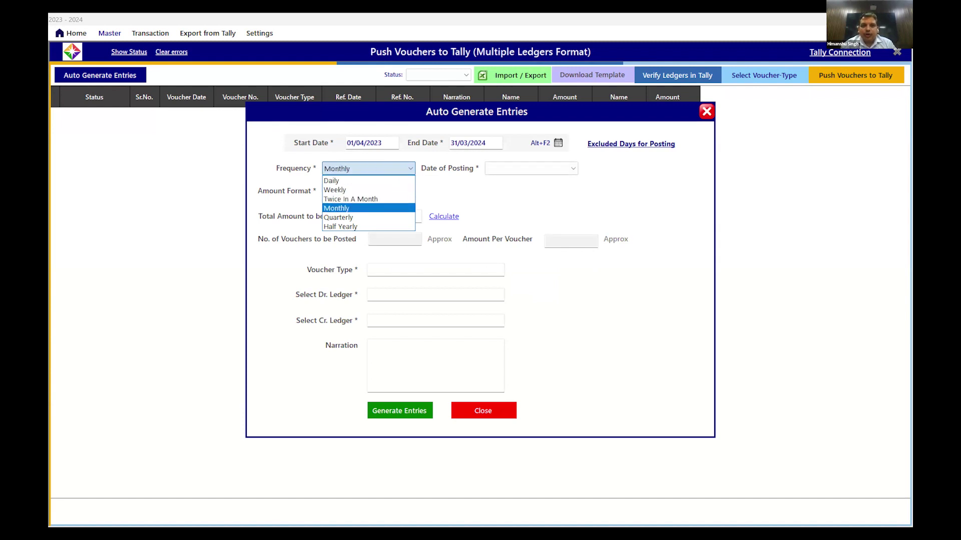
{"action": "key", "text": "Return"}
Keep a fixed amount, enter a 240000 total, and calculate 12 vouchers of 20000.
{"action": "key", "text": "Down"}
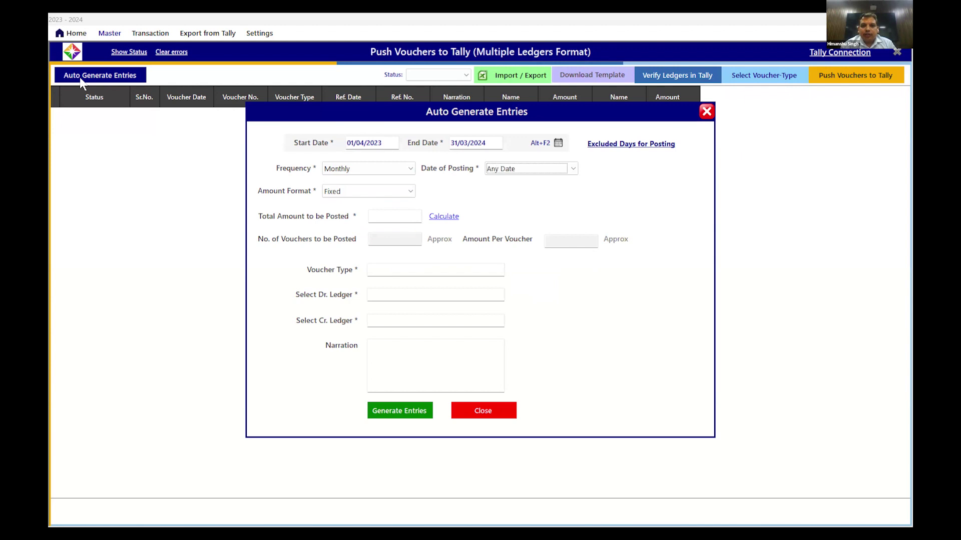
{"action": "key", "text": "Return"}
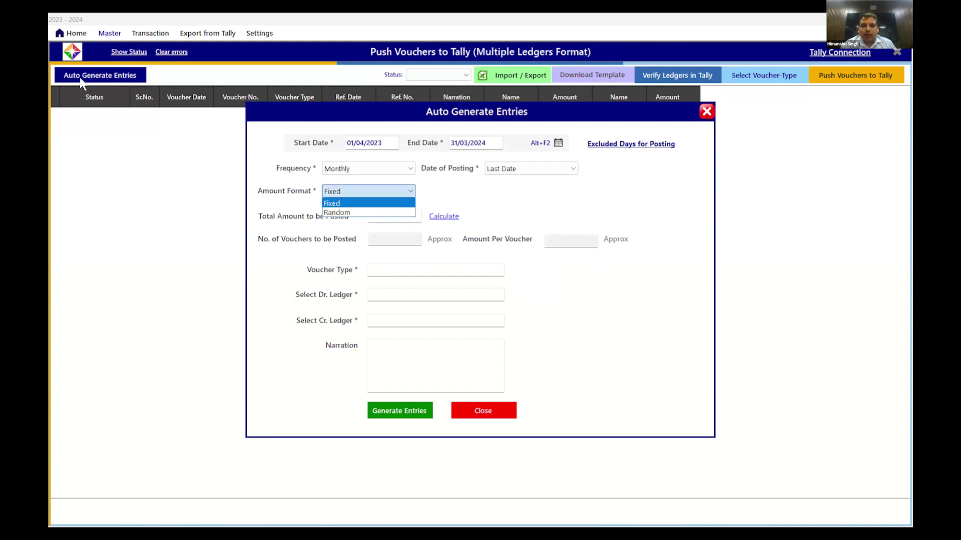
{"action": "key", "text": "Return"}
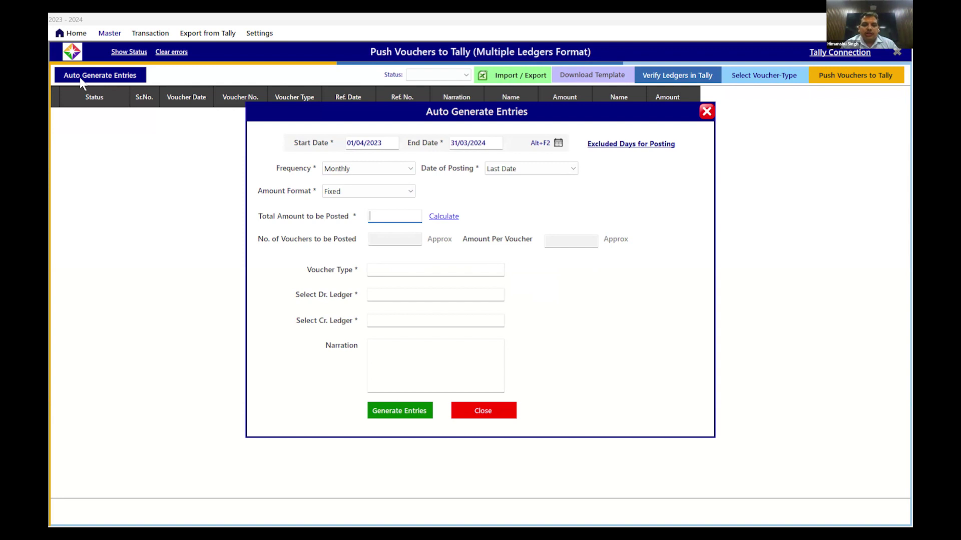
{"action": "type", "text": "240000"}
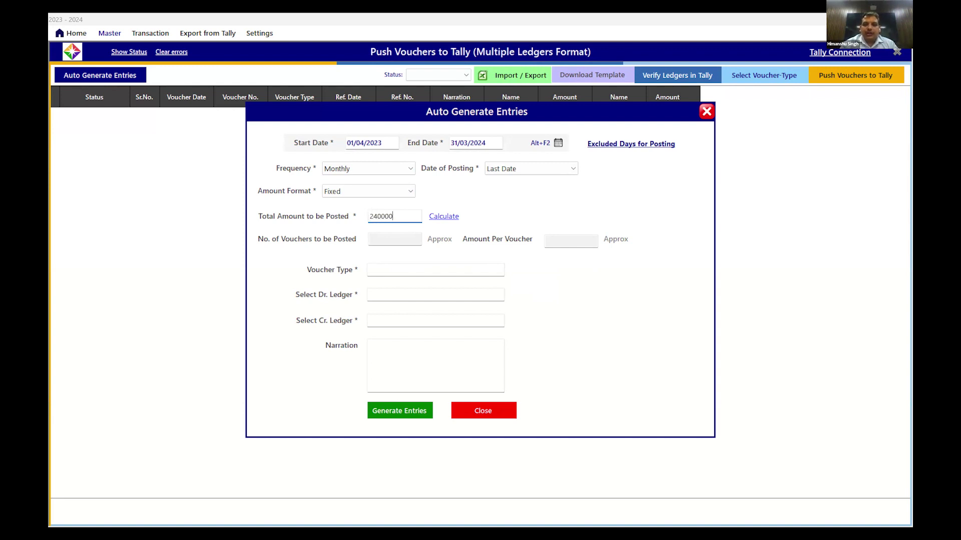
{"action": "left_click", "coordinate": [442, 219]}
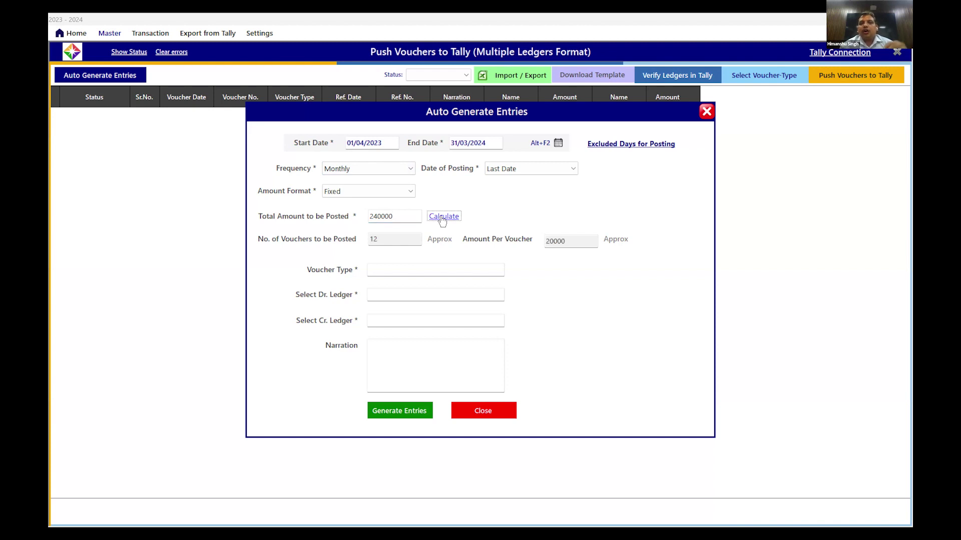
Set the voucher type to Journal.
{"action": "left_click", "coordinate": [413, 270]}
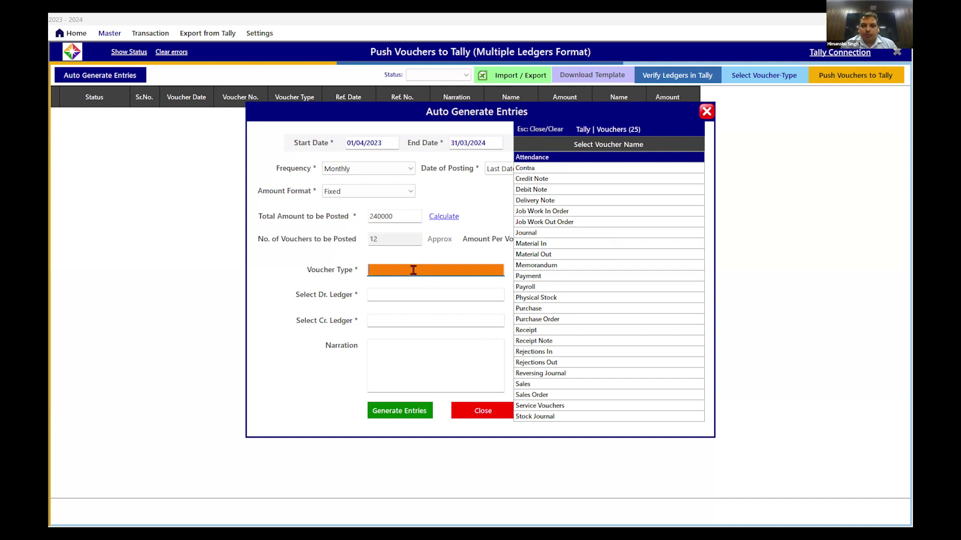
{"action": "type", "text": "ju"}
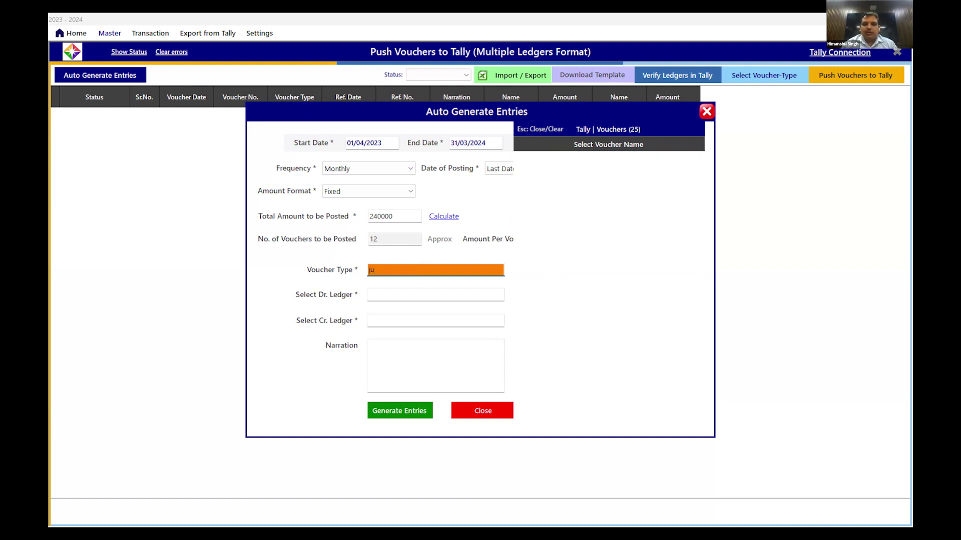
{"action": "key", "text": "BackSpace"}
{"action": "type", "text": "ou"}
{"action": "key", "text": "Return"}
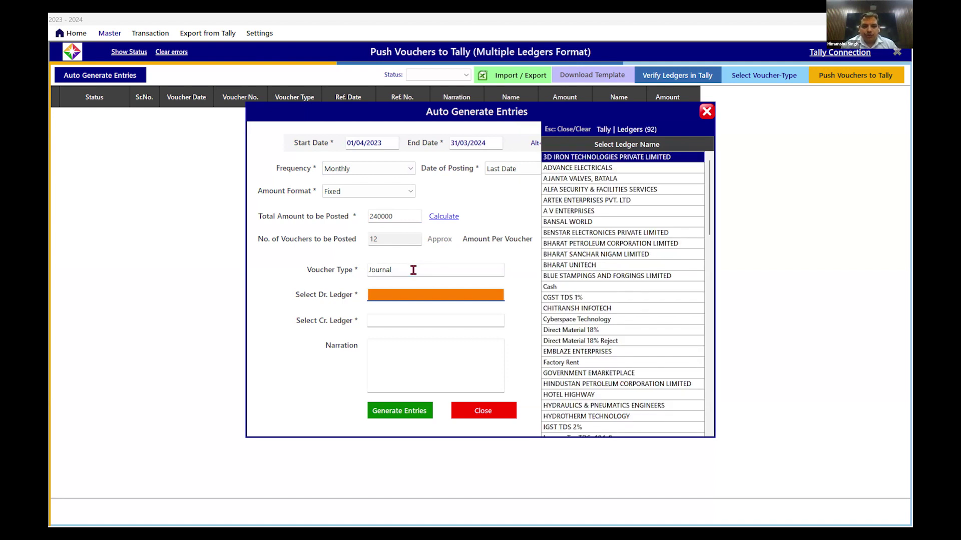
Debit Factory Rent, credit Rent Payable, with narration 'Being Rent is recorded'.
{"action": "type", "text": "ren"}
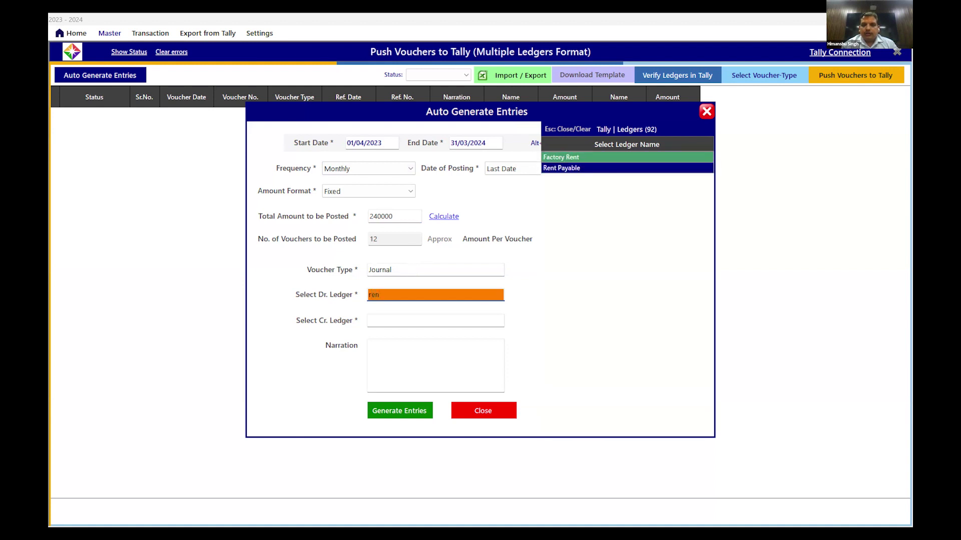
{"action": "key", "text": "Return"}
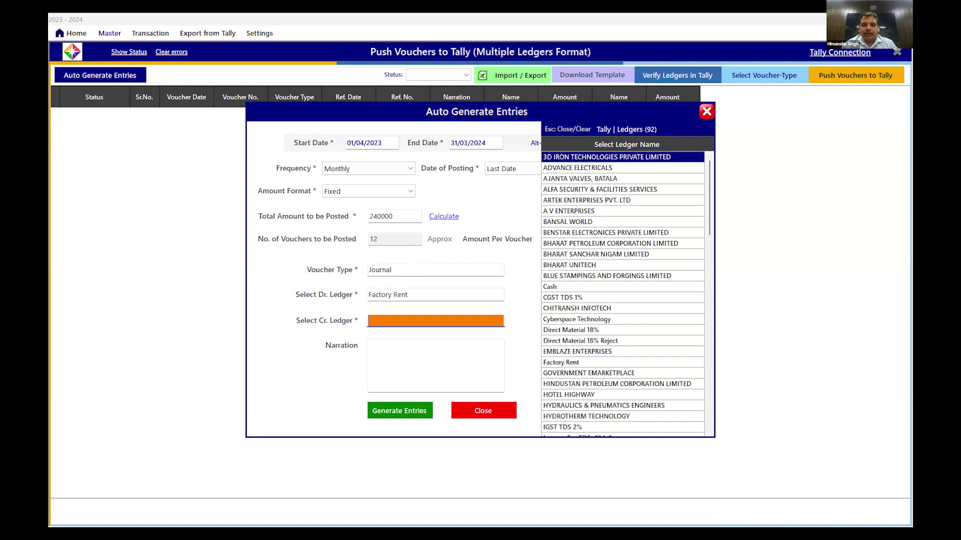
{"action": "type", "text": "rent"}
{"action": "key", "text": "Down"}
{"action": "key", "text": "Return"}
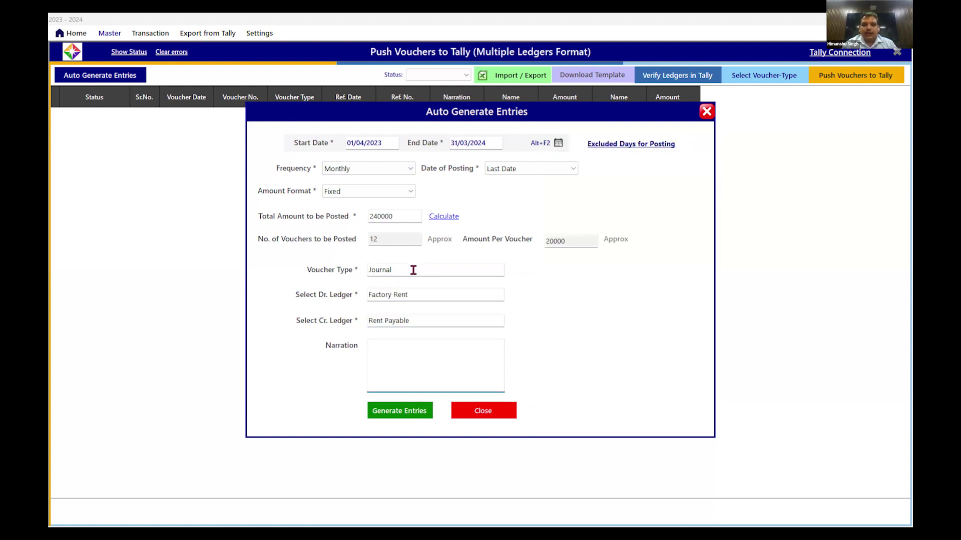
{"action": "type", "text": "Being Rent is recorded"}
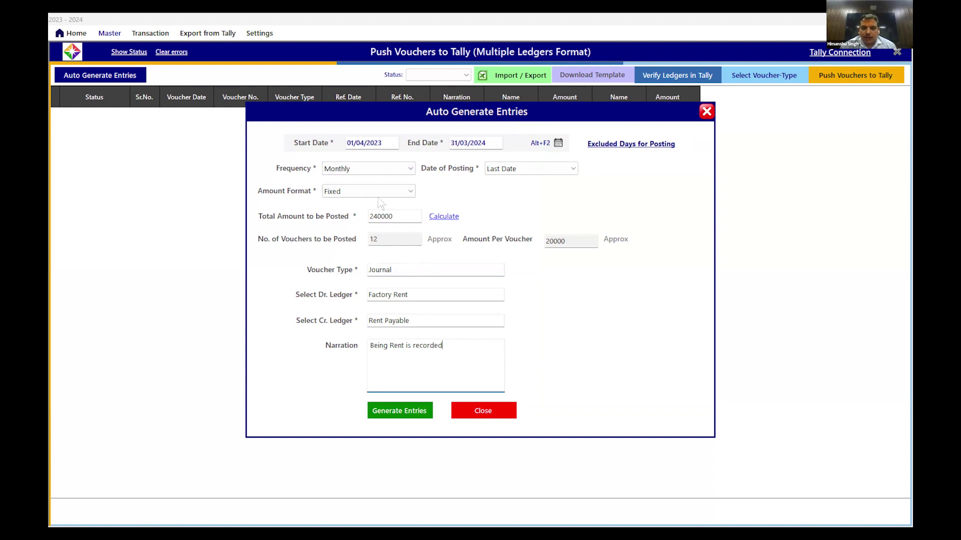
Generate the twelve 20,000 monthly rent vouchers and view them in the grid.
{"action": "left_click", "coordinate": [403, 411]}
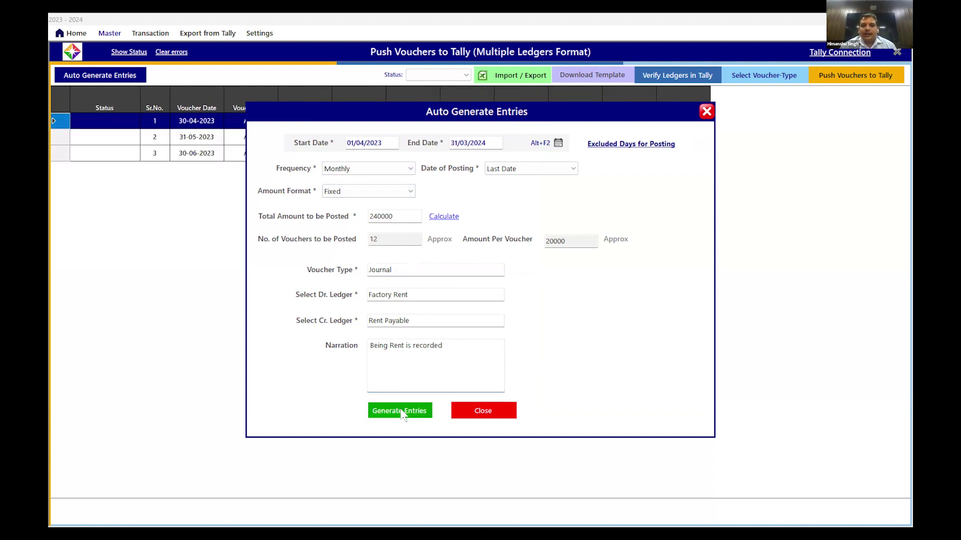
{"action": "left_click", "coordinate": [483, 413]}
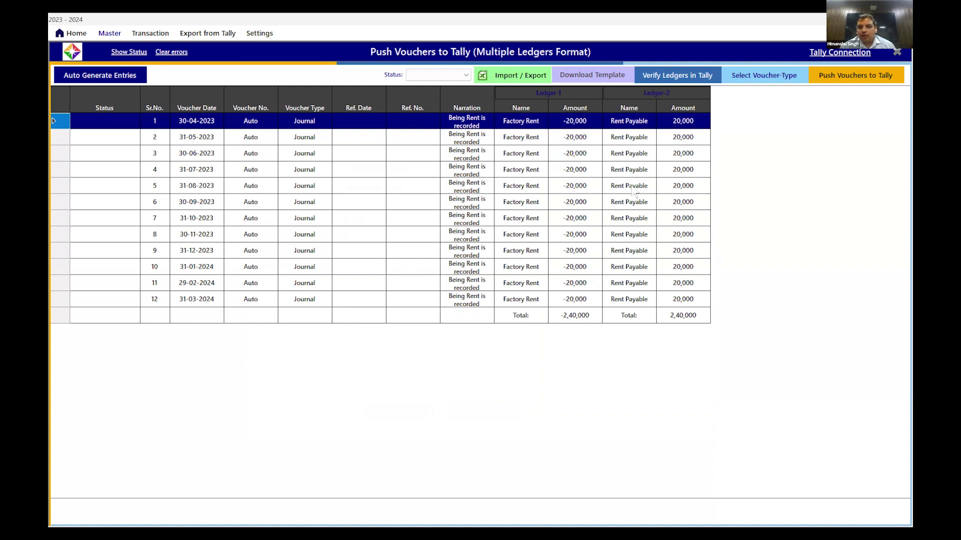
Push all twelve rent vouchers to Tally, confirm, and dismiss the results summary.
{"action": "left_click", "coordinate": [828, 81]}
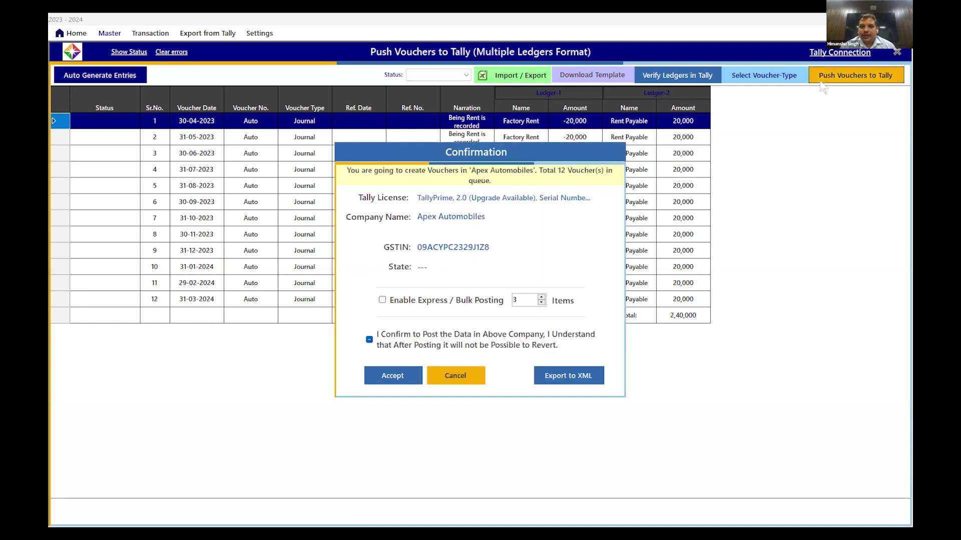
{"action": "left_click", "coordinate": [383, 383]}
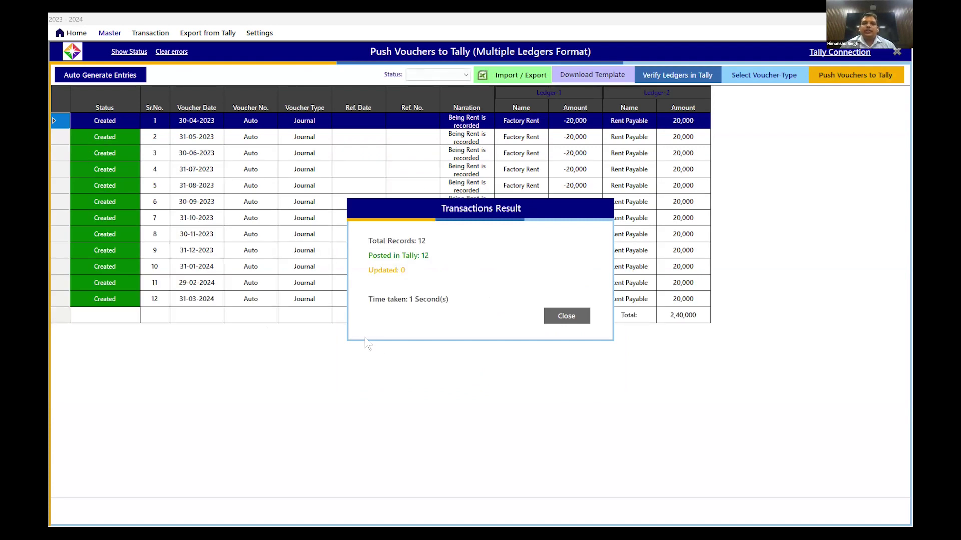
{"action": "left_click", "coordinate": [567, 320]}
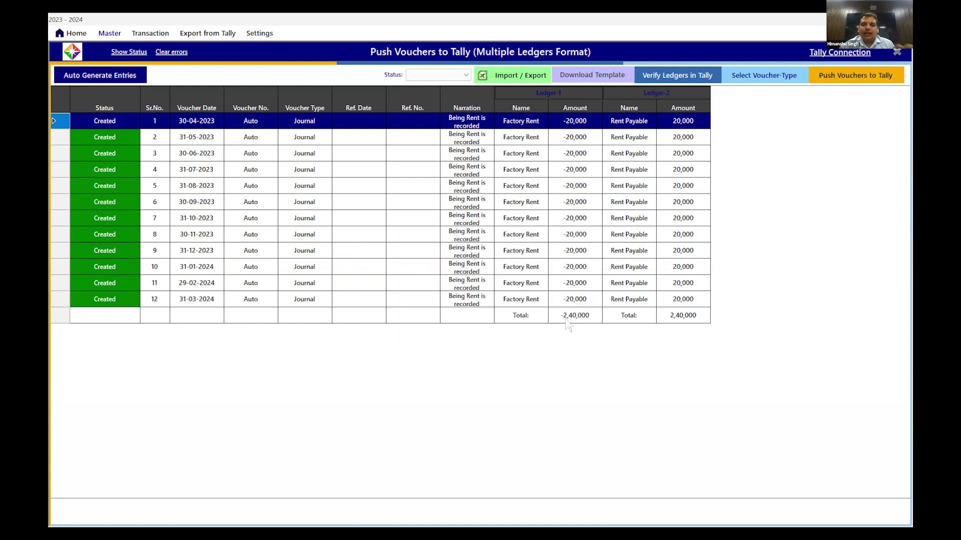
{"action": "left_click", "coordinate": [136, 78]}
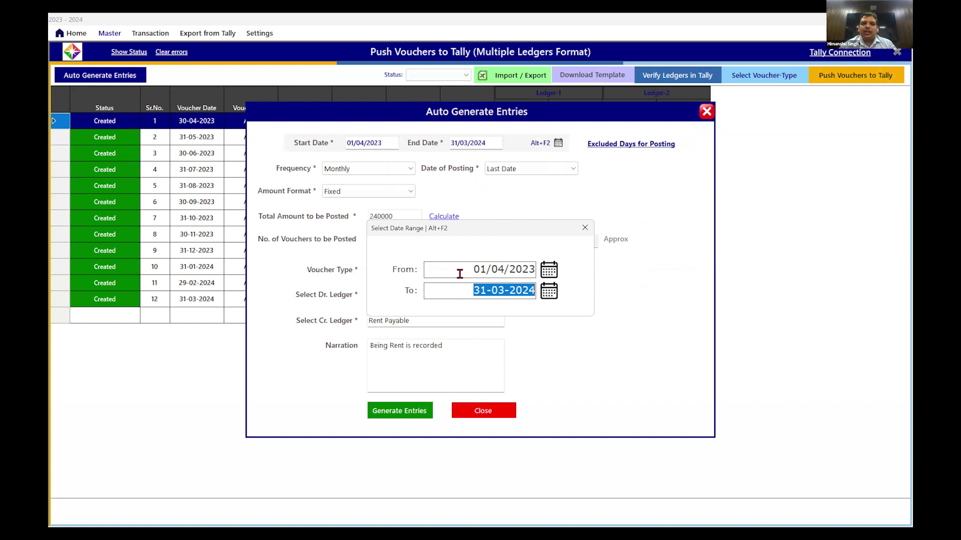
{"action": "left_click", "coordinate": [582, 233]}
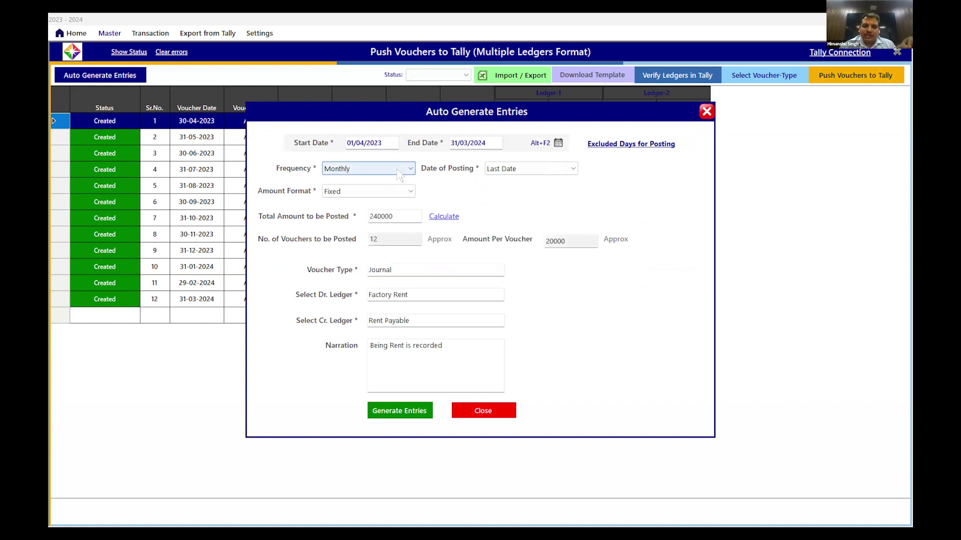
{"action": "left_click", "coordinate": [399, 173]}
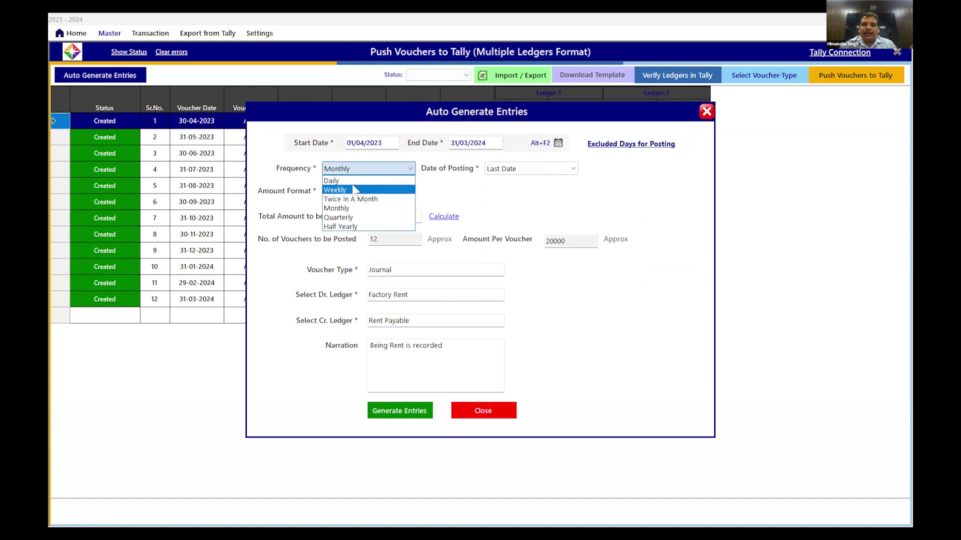
{"action": "left_click", "coordinate": [355, 190]}
{"action": "left_click", "coordinate": [351, 173]}
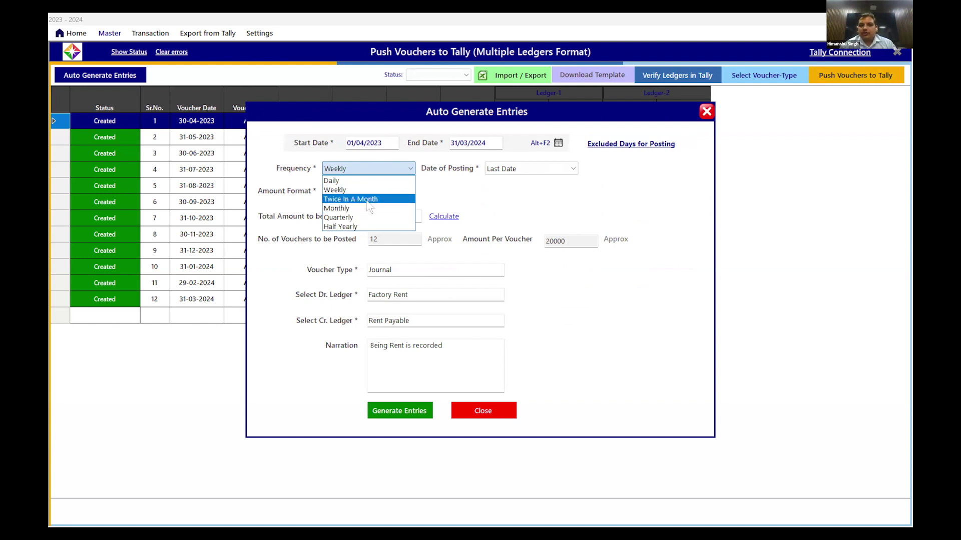
{"action": "left_click", "coordinate": [368, 200]}
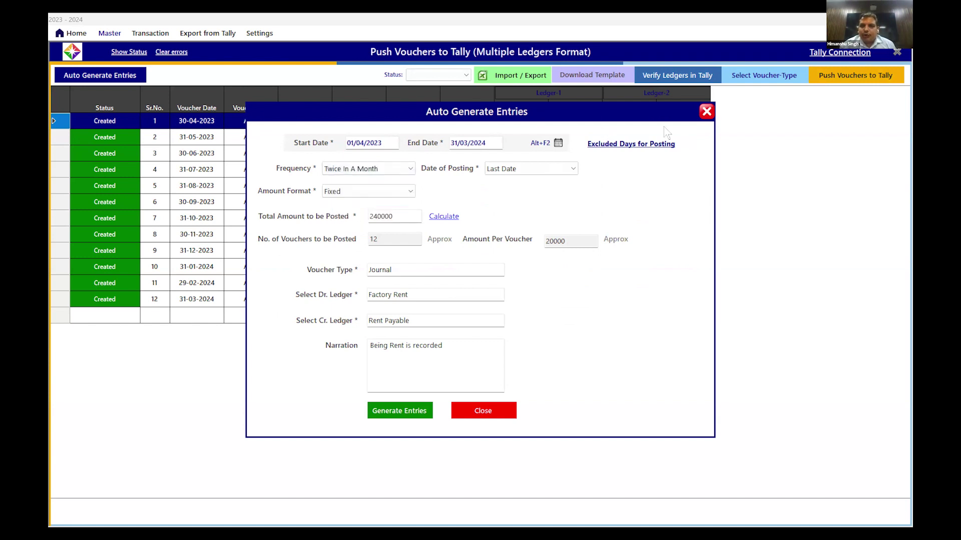
{"action": "left_click", "coordinate": [709, 112]}
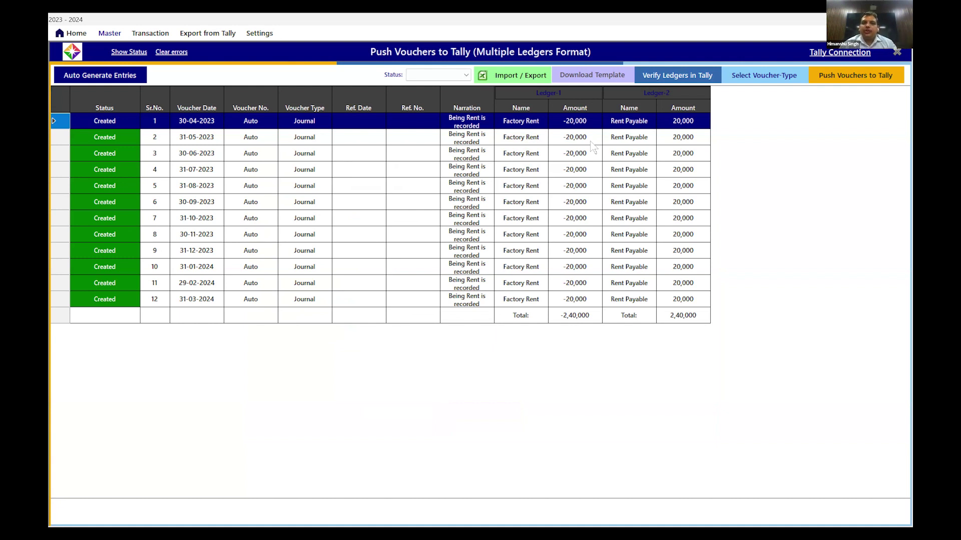
Reopen and close Auto Generate Entries without generating, then exit Push Vouchers to the Tally Dashboard.
{"action": "left_click", "coordinate": [127, 76]}
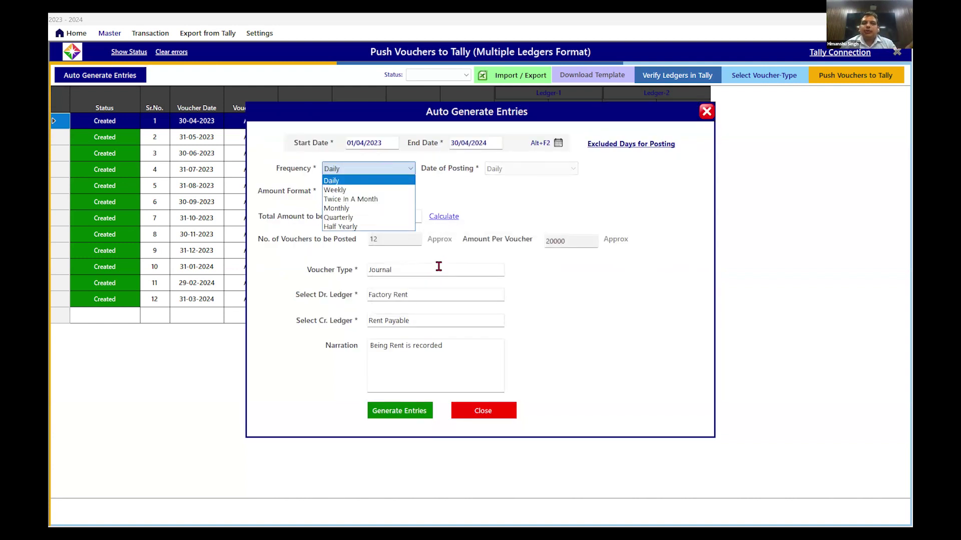
{"action": "key", "text": "Return"}
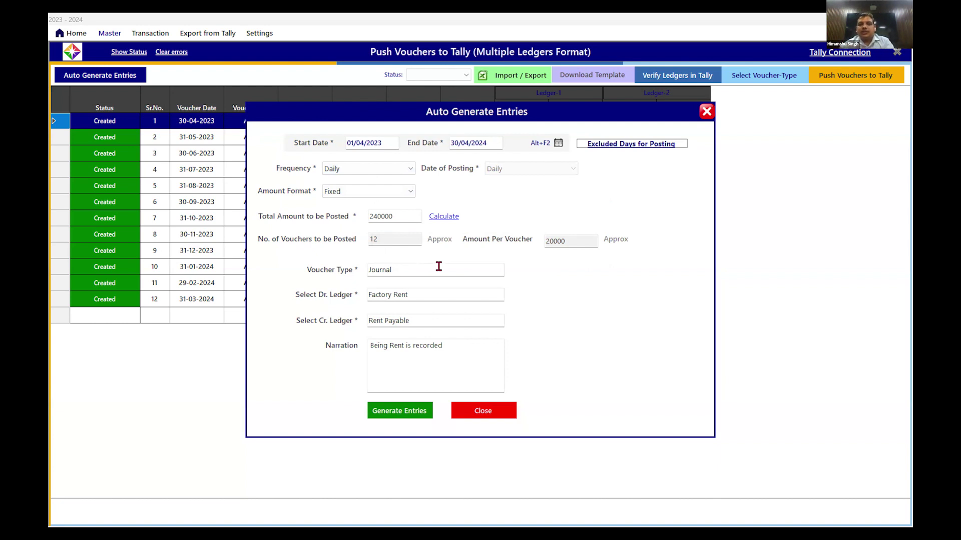
{"action": "left_click", "coordinate": [706, 112]}
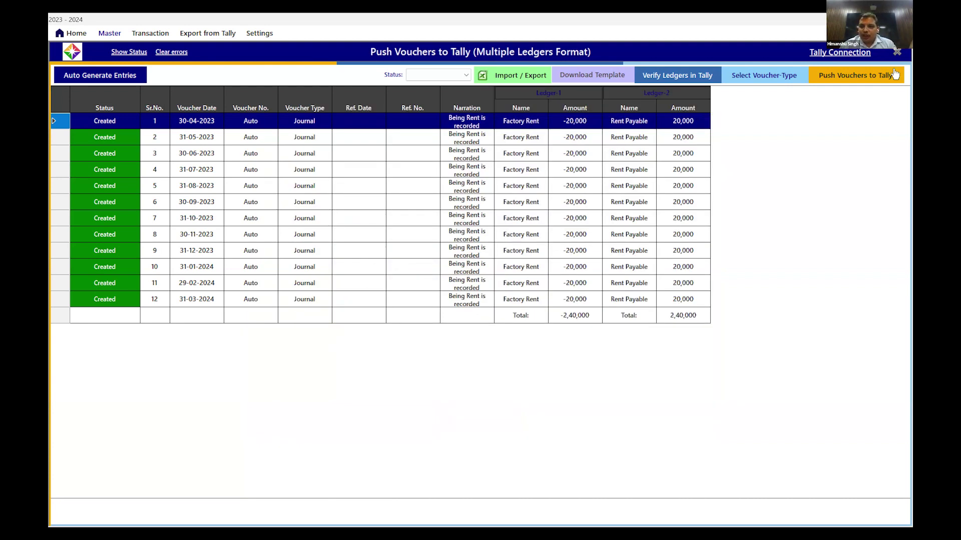
{"action": "left_click", "coordinate": [896, 51]}
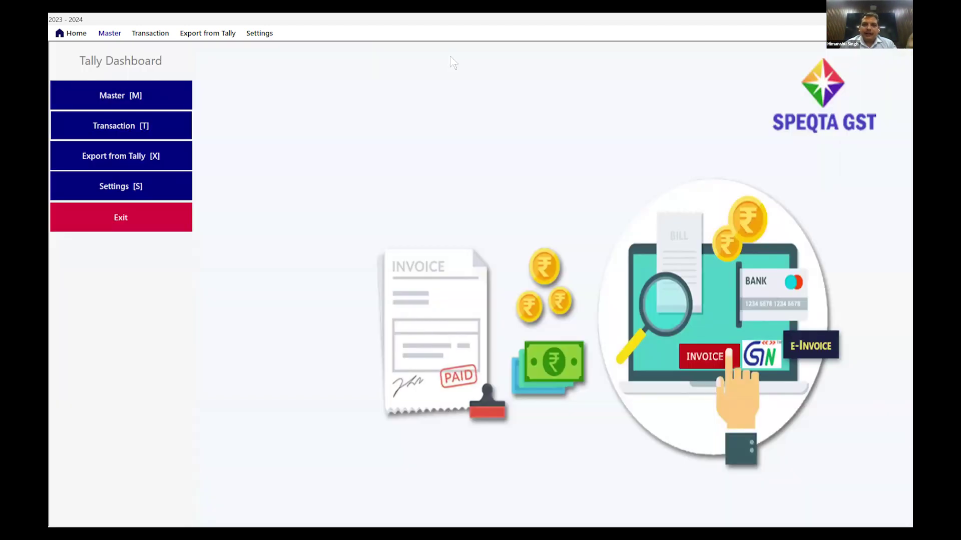